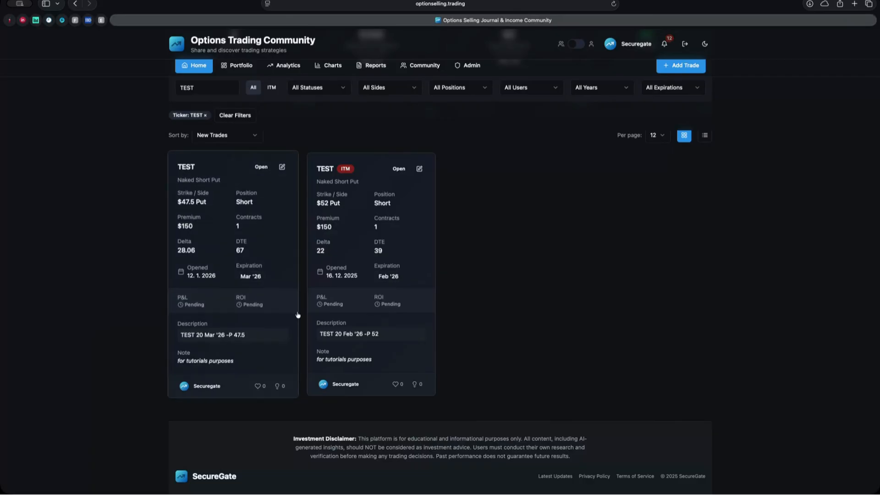
# Step: Review the $52 TEST put's details: Open, ITM, $150.00 premium and $500.00 margin
pyautogui.click(415, 241)
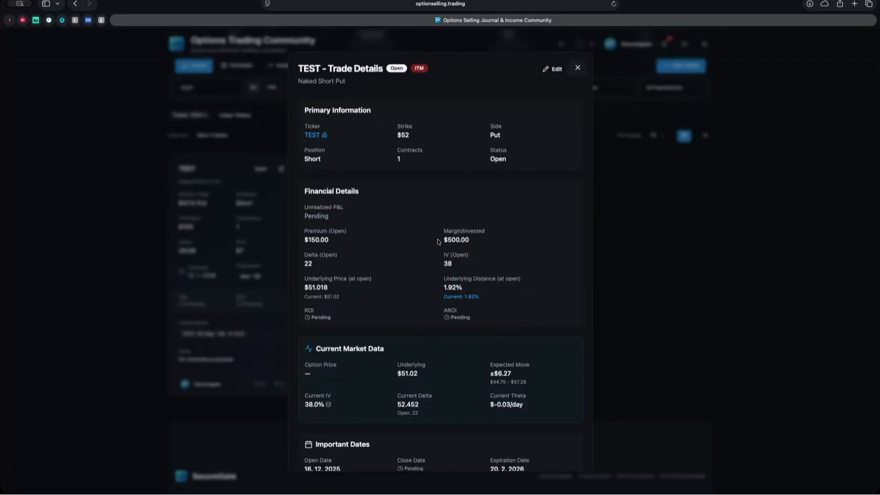
pyautogui.scroll(-1, 402, 256)
pyautogui.scroll(-5, 403, 256)
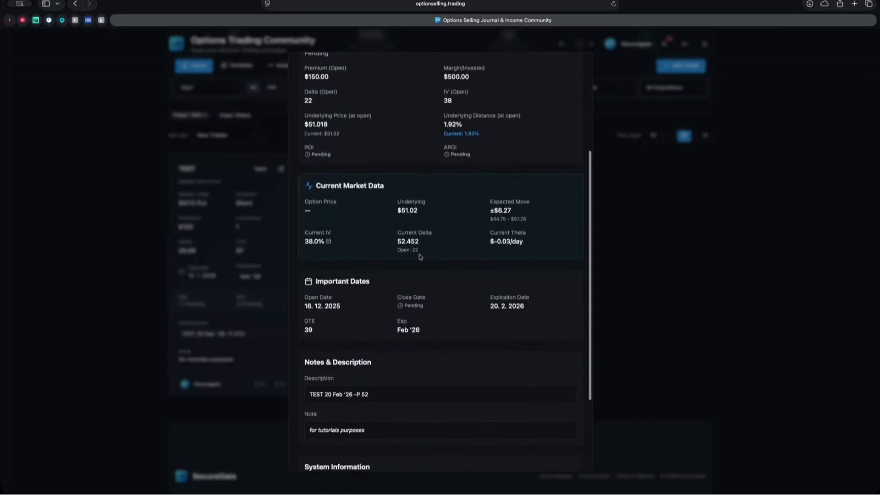
pyautogui.scroll(6, 458, 220)
pyautogui.scroll(2, 499, 191)
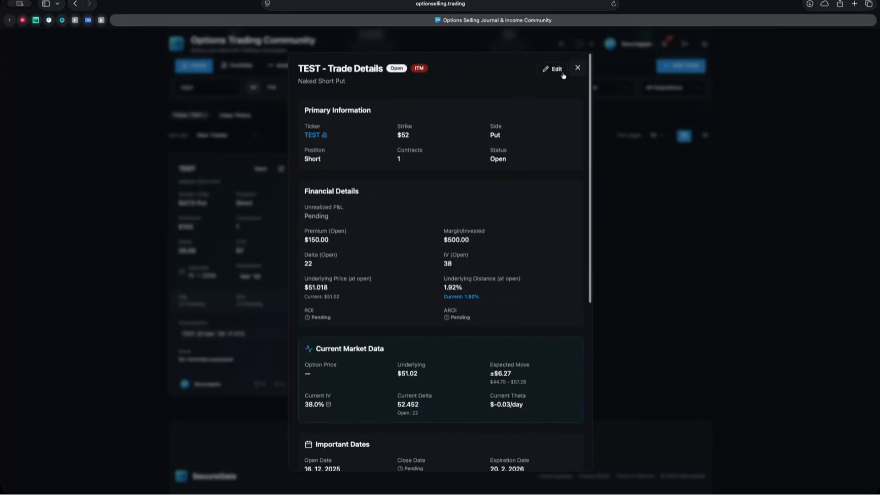
# Step: Edit the $52 TEST put and change its Status to Roll
pyautogui.click(554, 69)
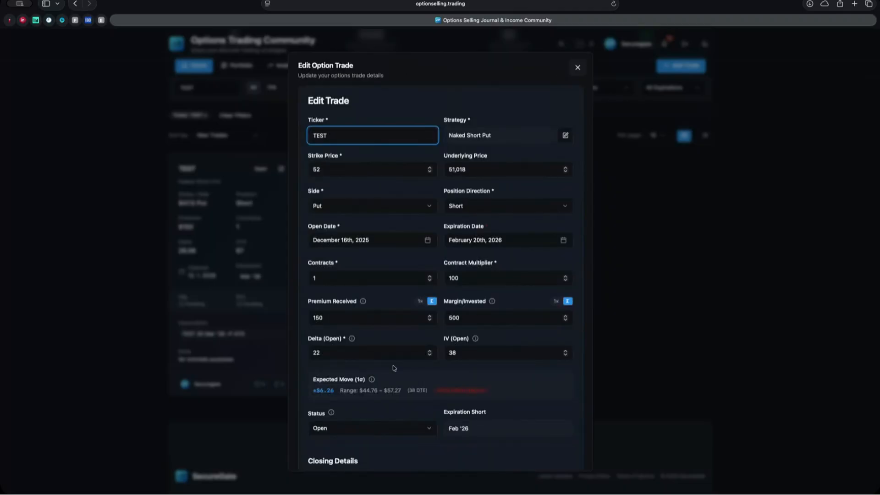
pyautogui.scroll(-2, 399, 360)
pyautogui.click(431, 392)
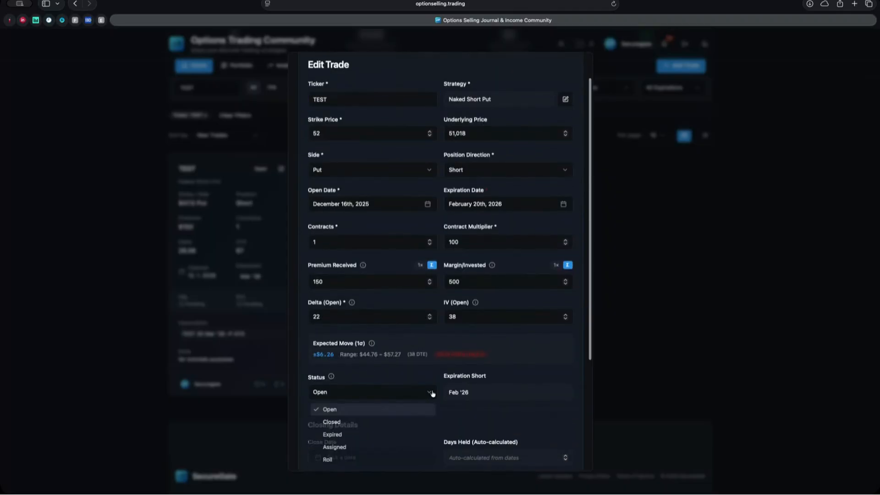
pyautogui.click(330, 461)
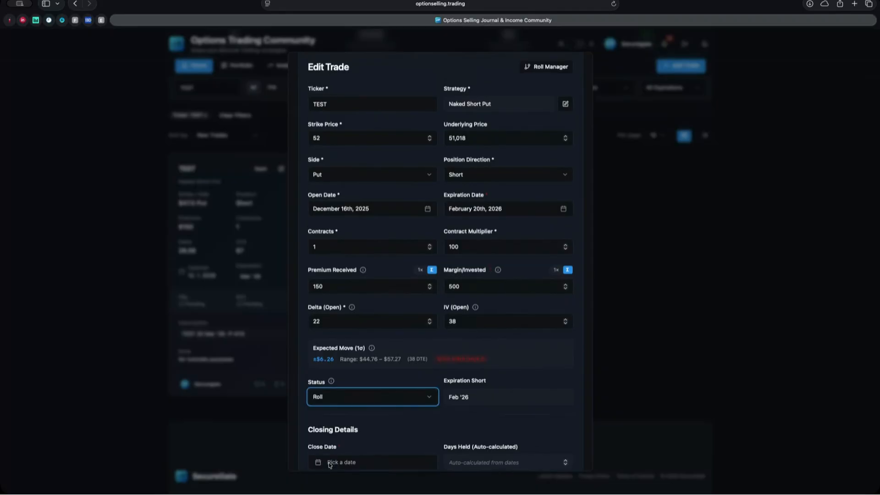
# Step: Bring up the How to Roll a Trade guide from the Status info icon
pyautogui.scroll(-3, 375, 422)
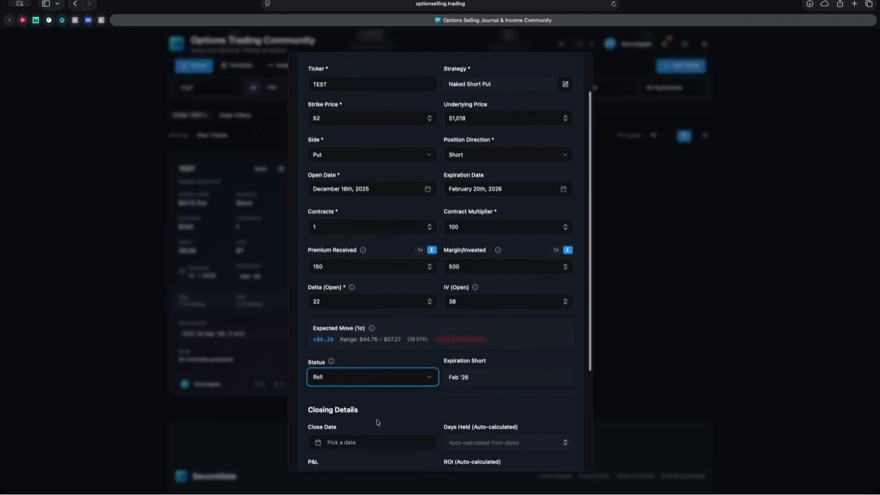
pyautogui.scroll(-4, 386, 393)
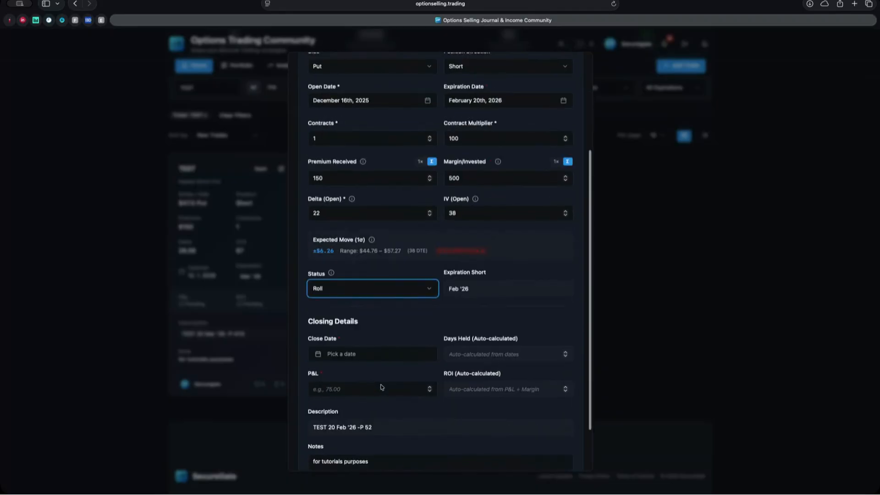
pyautogui.click(330, 267)
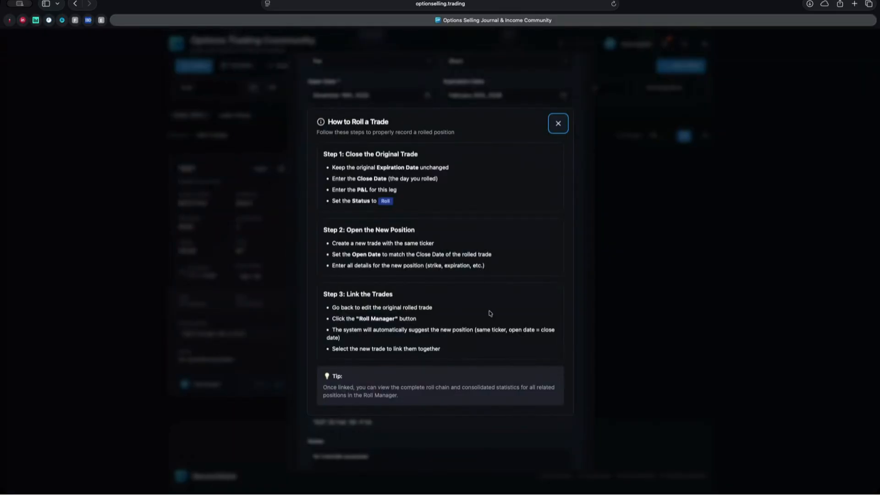
# Step: Dismiss the guide and set the Close Date to January 12, 2026, giving 27 days held
pyautogui.click(558, 124)
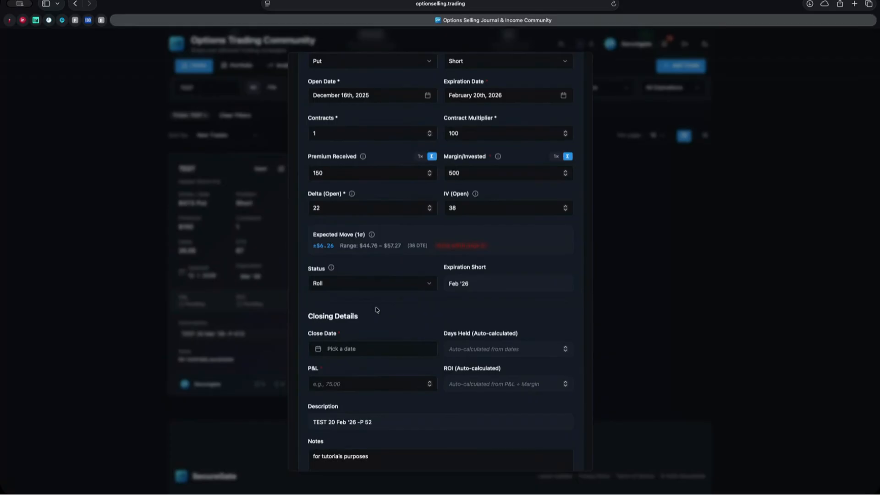
pyautogui.click(429, 350)
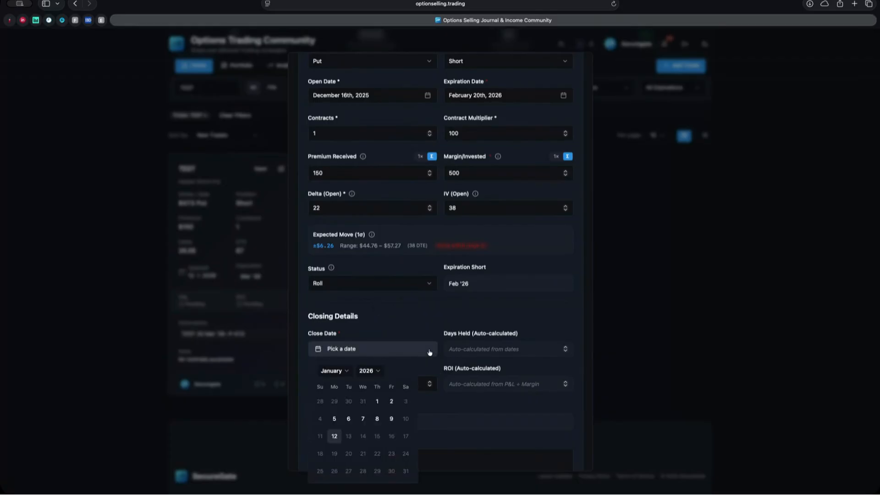
pyautogui.click(334, 437)
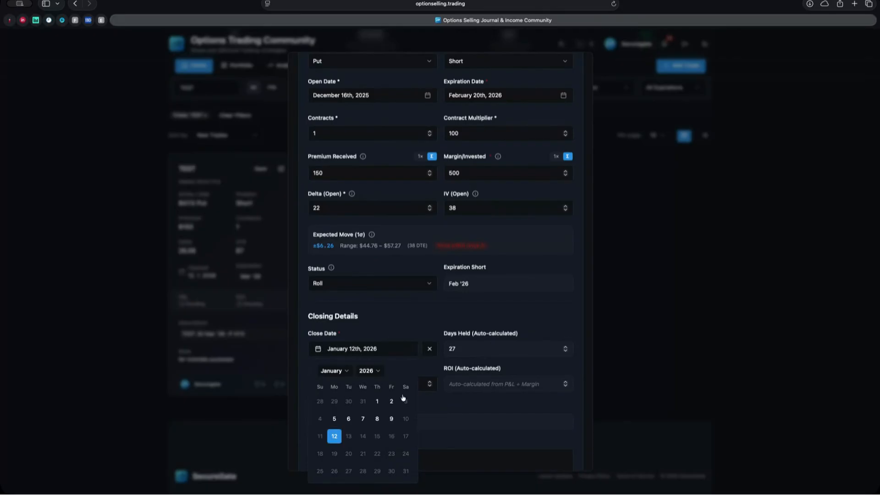
pyautogui.click(430, 320)
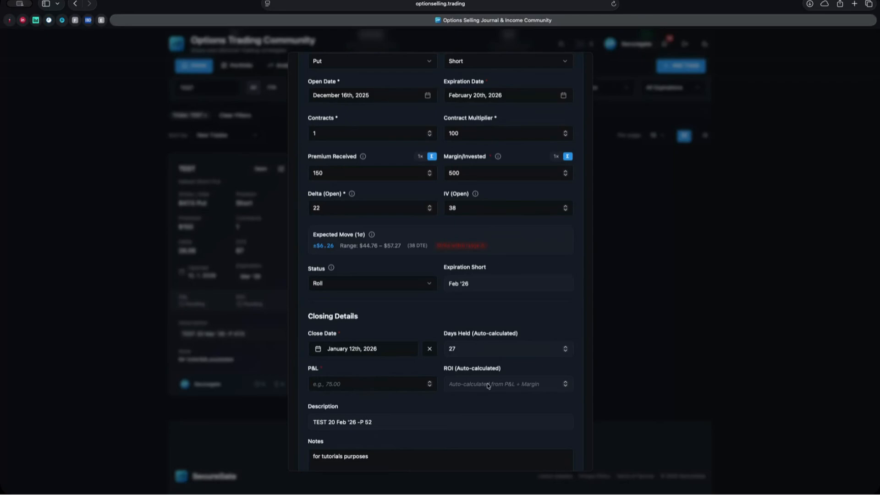
pyautogui.scroll(-1, 489, 386)
# Step: Enter a P&L of -100 (-20% ROI) and save the $52 put with Update Trade
pyautogui.scroll(-2, 488, 410)
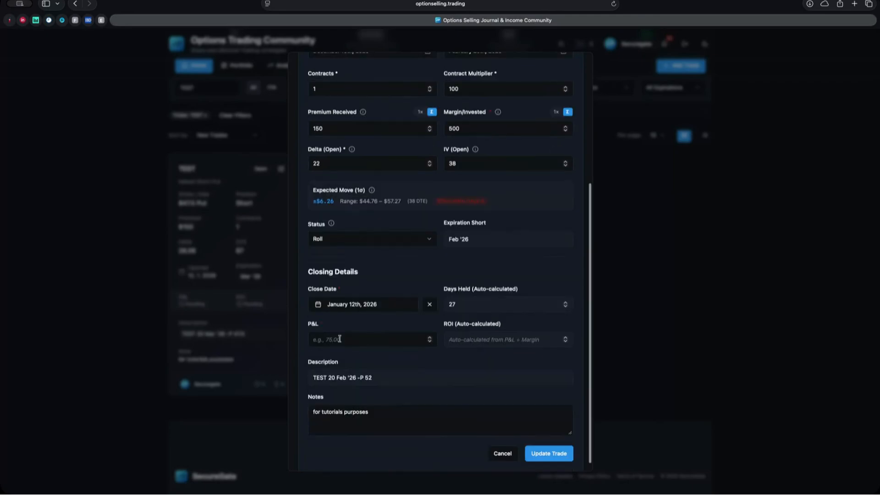
pyautogui.click(340, 338)
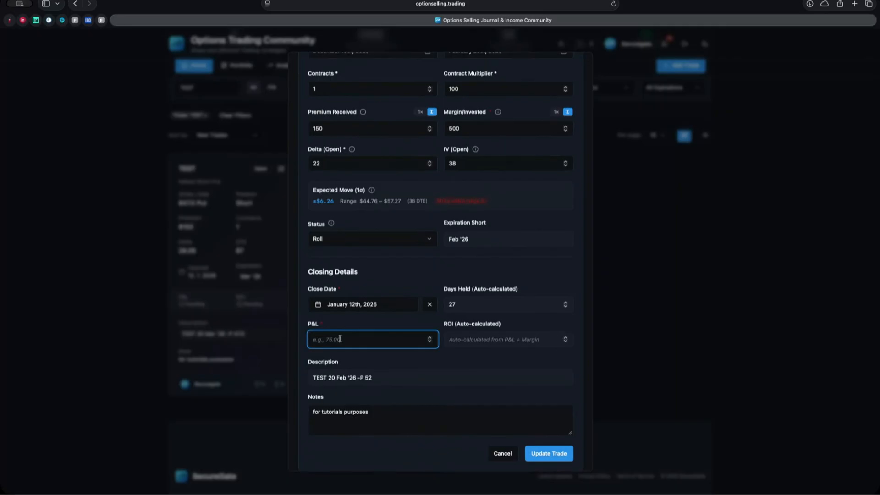
pyautogui.write('-100')
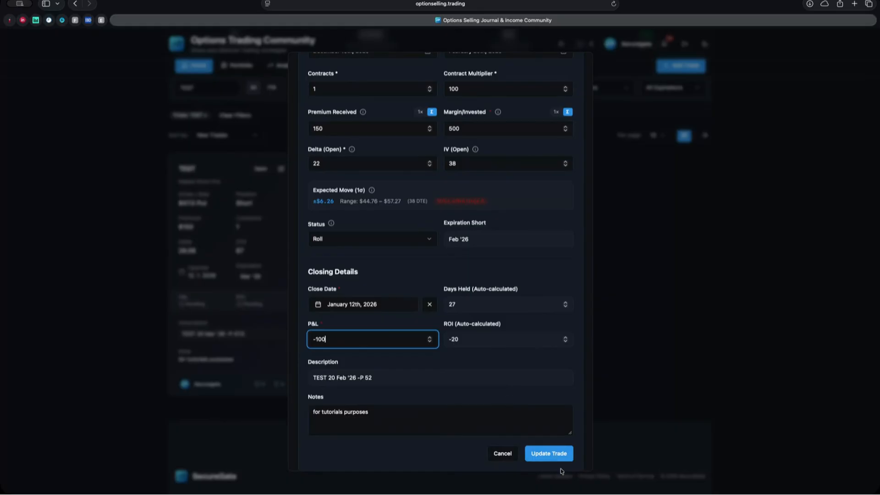
pyautogui.click(546, 454)
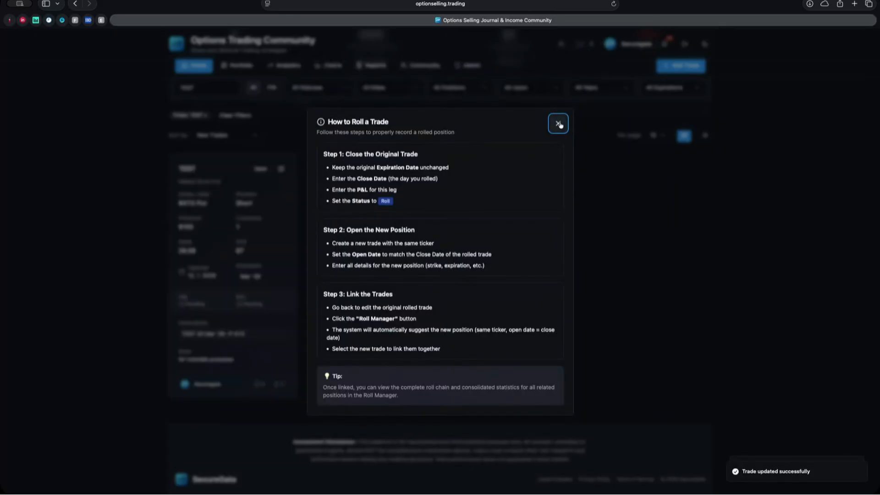
pyautogui.click(558, 124)
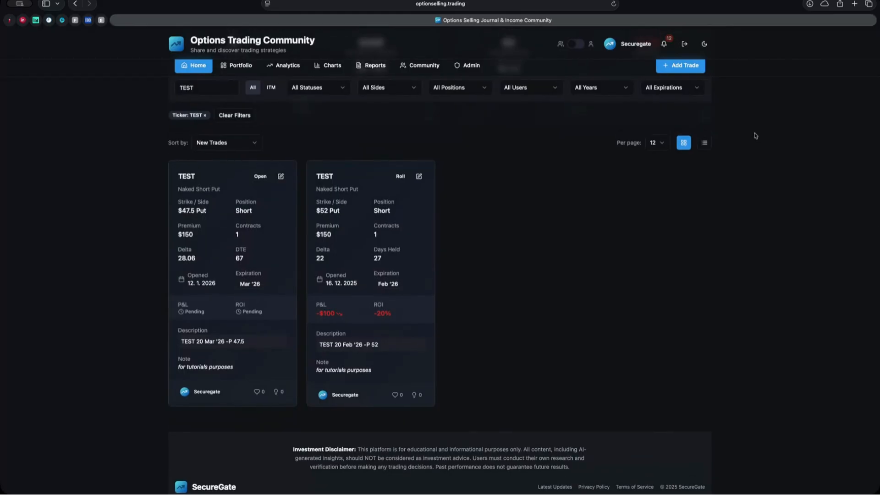
# Step: Open and dismiss the Add Trade choices on the trade list
pyautogui.click(682, 67)
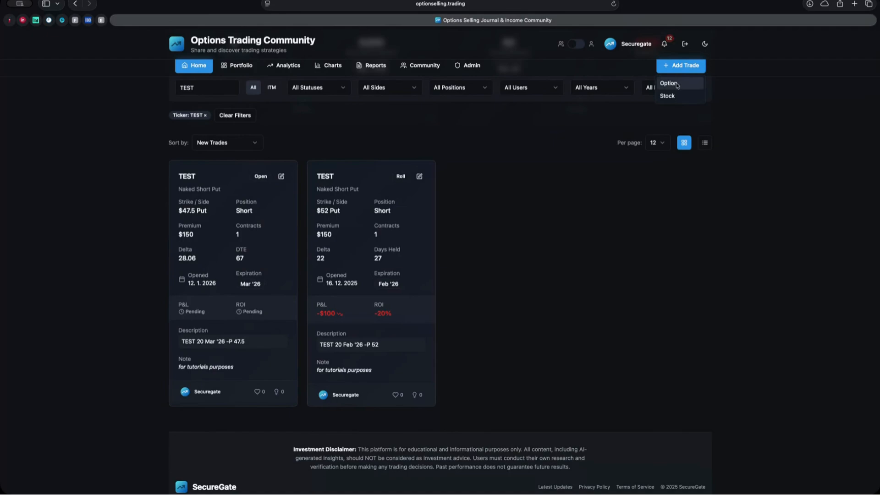
pyautogui.click(282, 178)
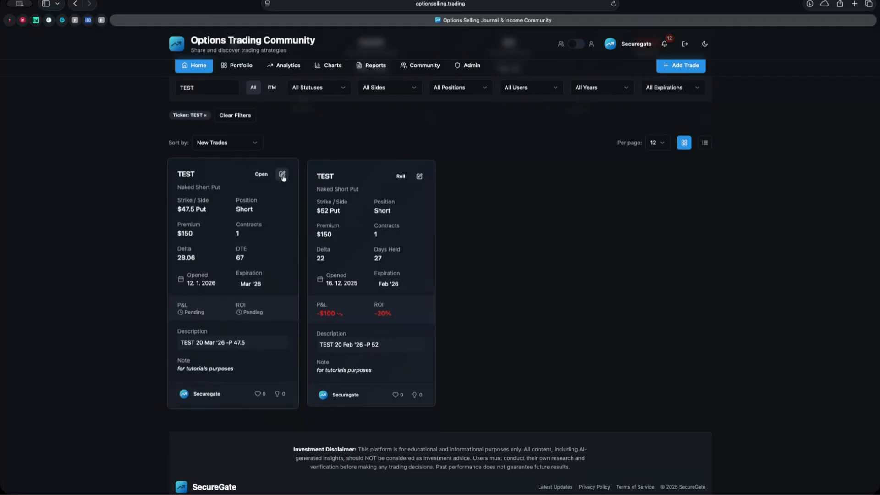
# Step: Edit the $47.5 TEST put and re-set its open date to January 12, 2026
pyautogui.click(282, 177)
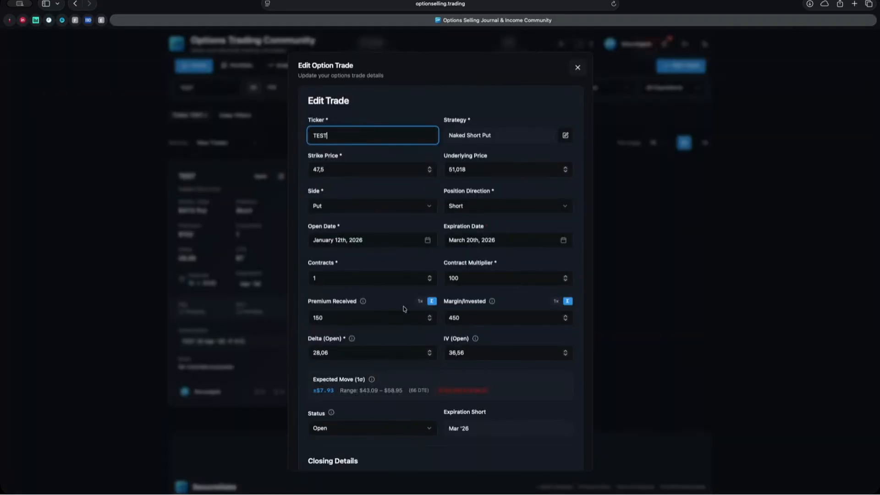
pyautogui.click(428, 240)
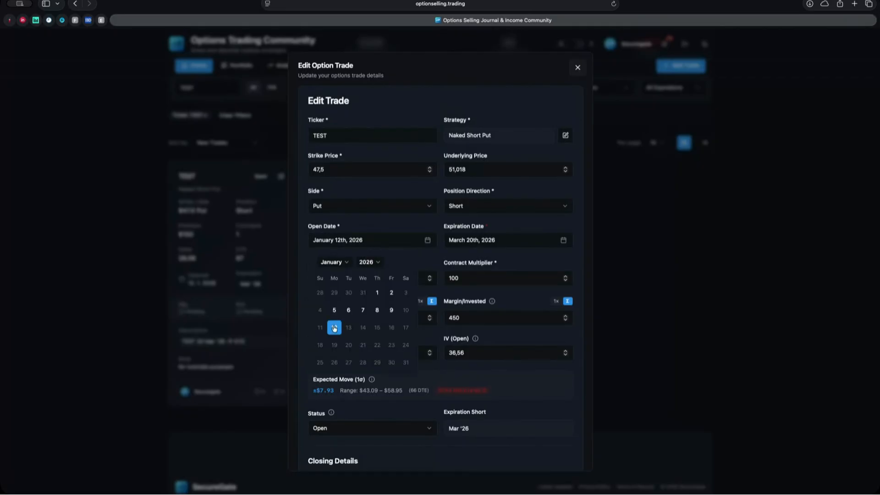
pyautogui.click(335, 328)
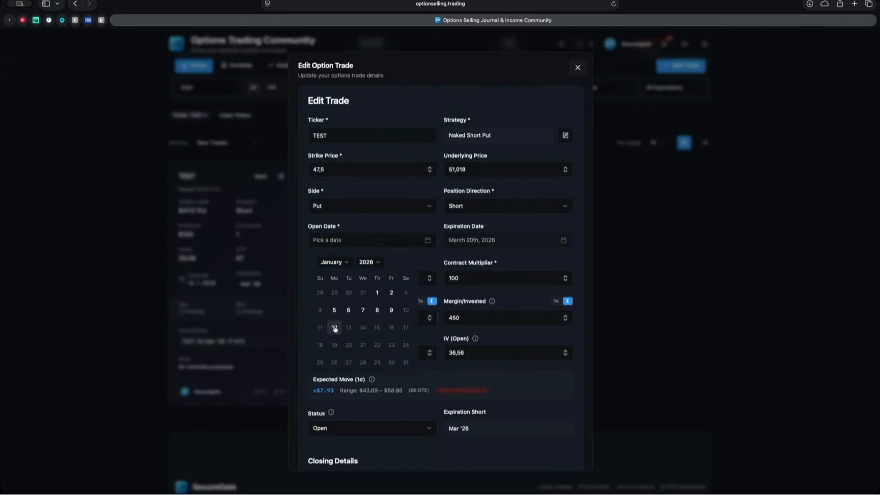
pyautogui.click(335, 327)
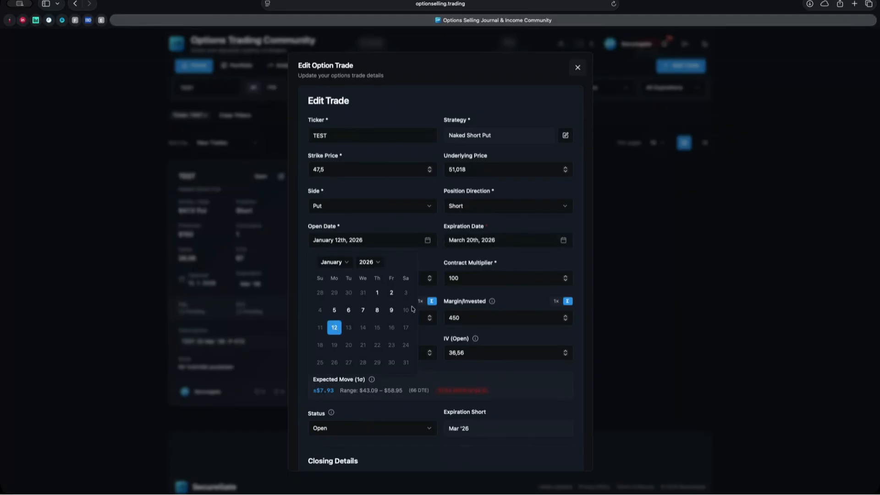
pyautogui.click(437, 255)
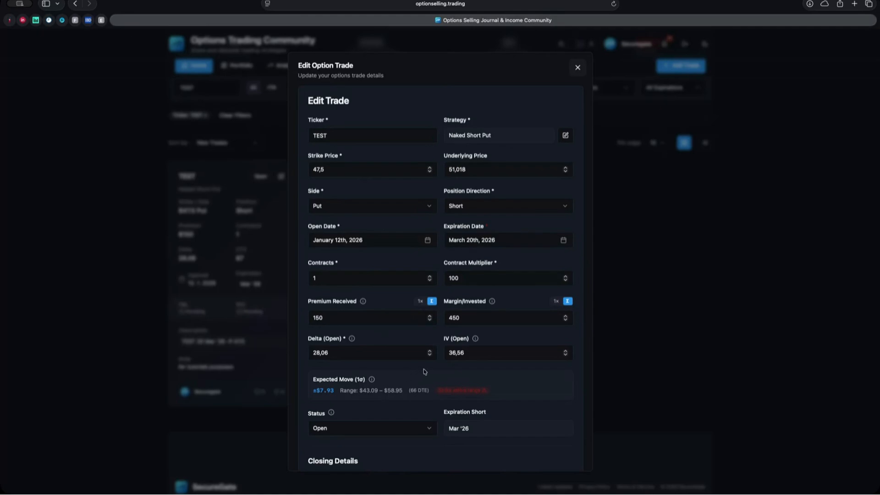
pyautogui.scroll(-5, 424, 372)
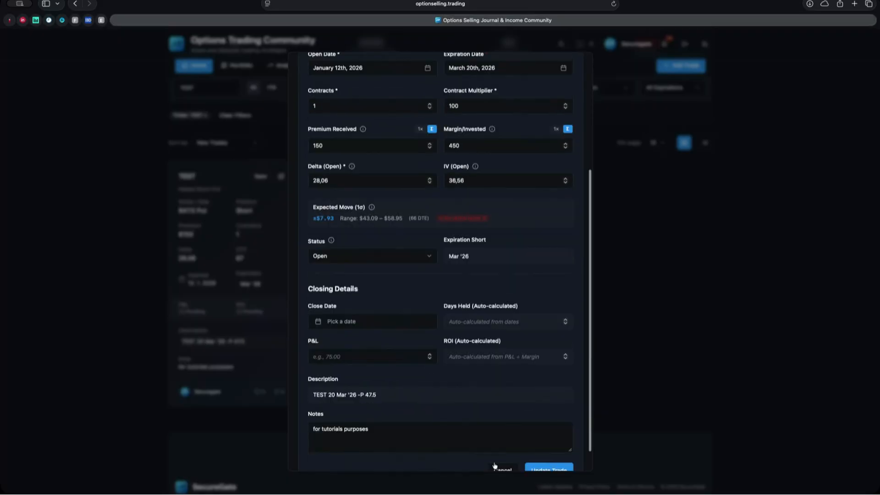
# Step: Save the $47.5 put, then open the $52 Roll trade's edit form
pyautogui.click(549, 443)
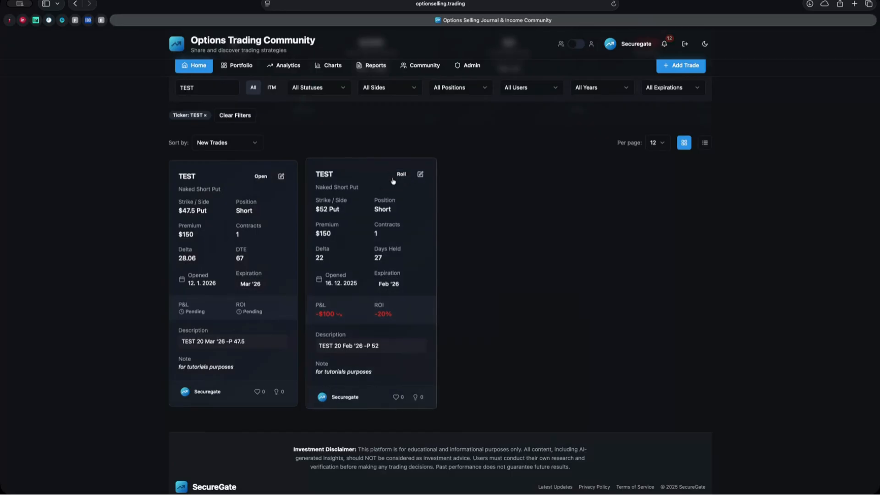
pyautogui.click(409, 194)
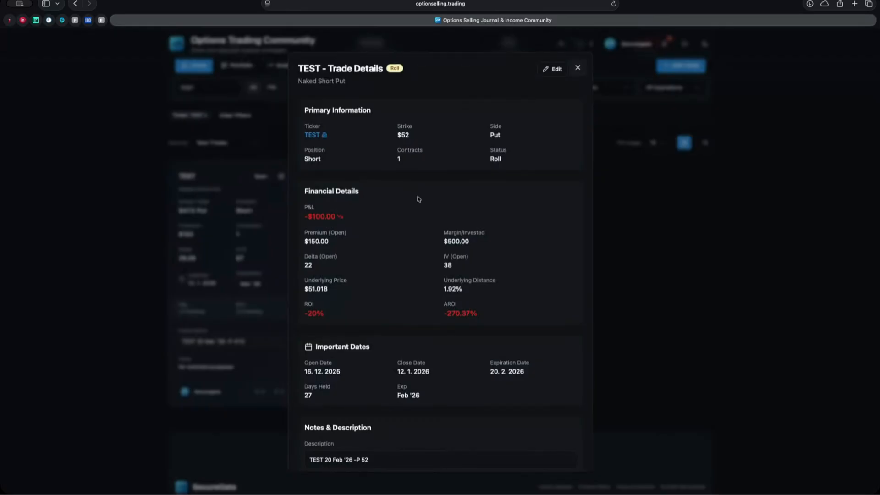
pyautogui.click(556, 71)
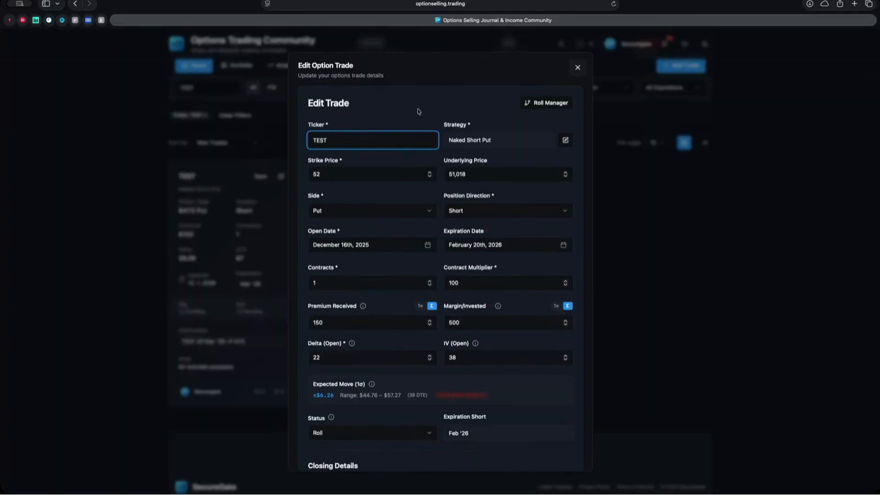
# Step: In Roll Manager, link the $52 put to trade #1008, save, and close the form
pyautogui.click(552, 104)
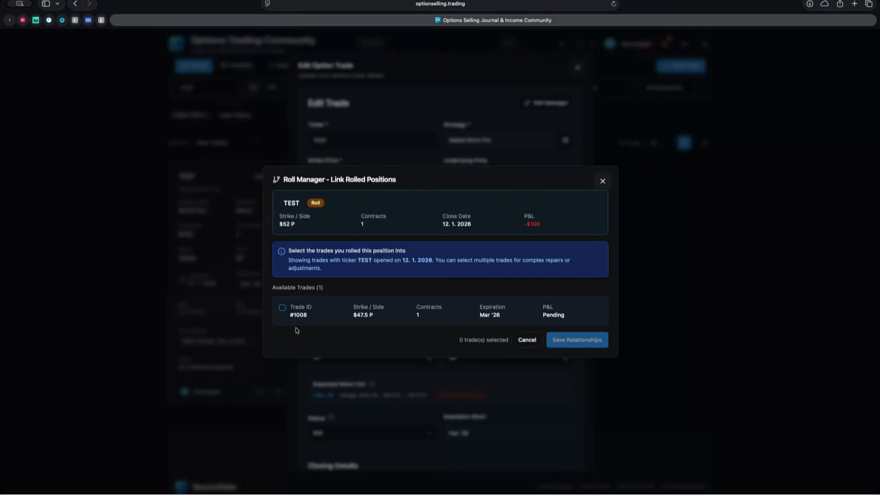
pyautogui.click(282, 308)
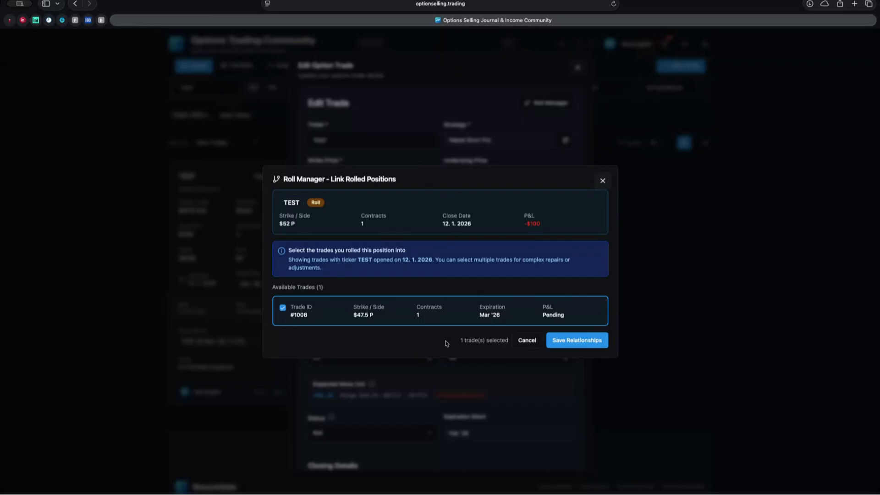
pyautogui.click(567, 344)
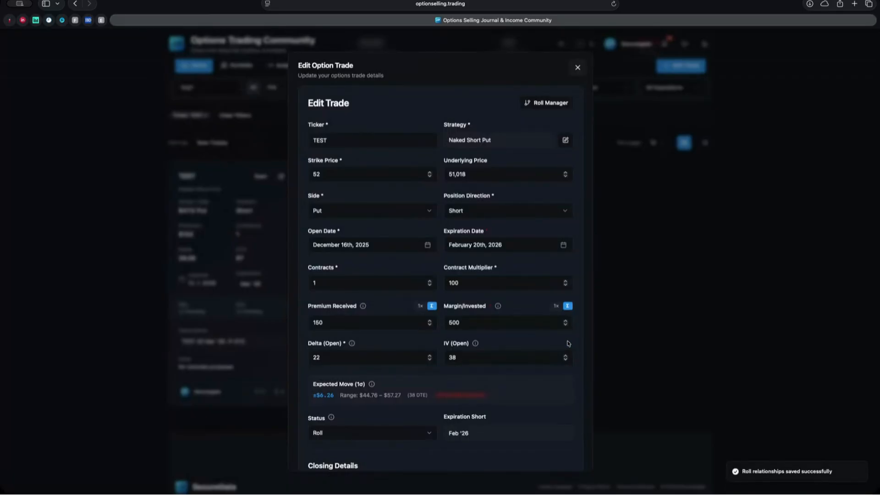
pyautogui.click(576, 68)
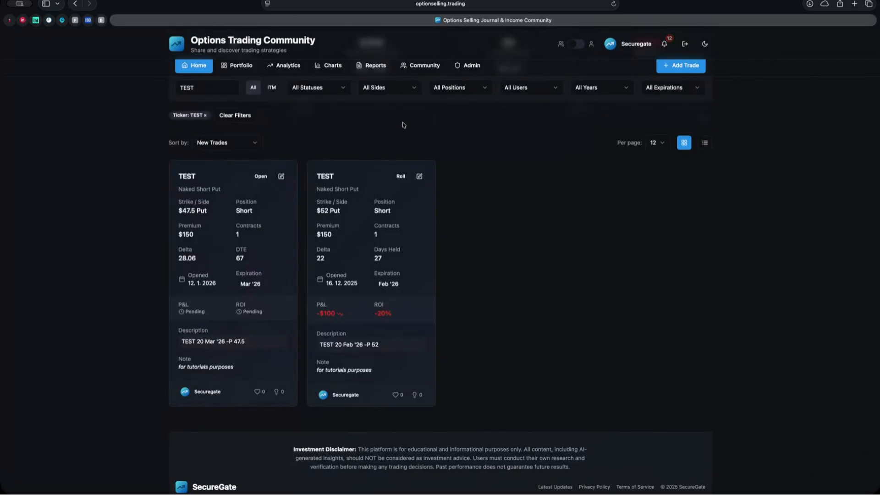
# Step: Inspect the $47.5 put's roll chain: 2 trades totalling -$100 P&L
pyautogui.click(275, 204)
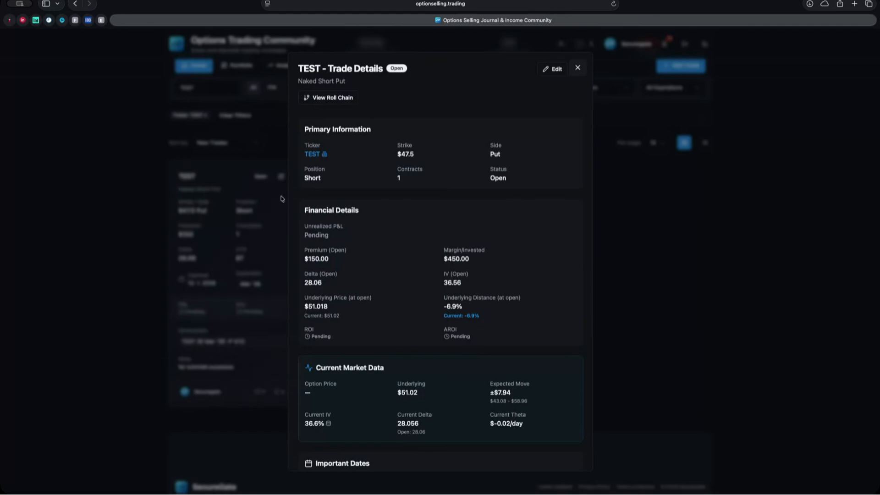
pyautogui.click(332, 99)
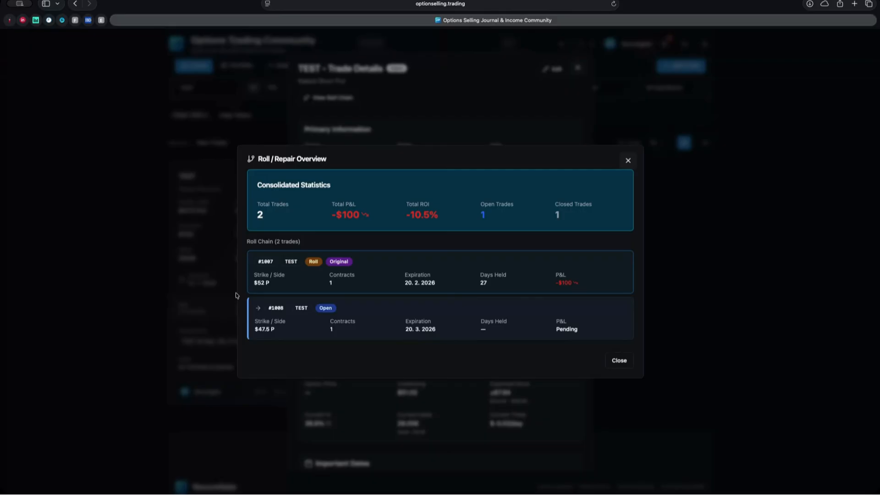
pyautogui.click(619, 361)
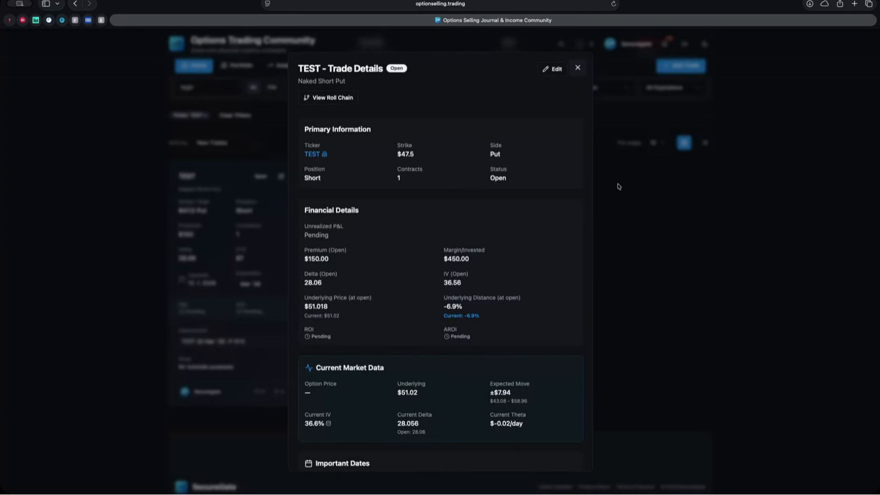
# Step: Switch to the personal feed and filter trades to Roll status, leaving the $52 put
pyautogui.click(577, 68)
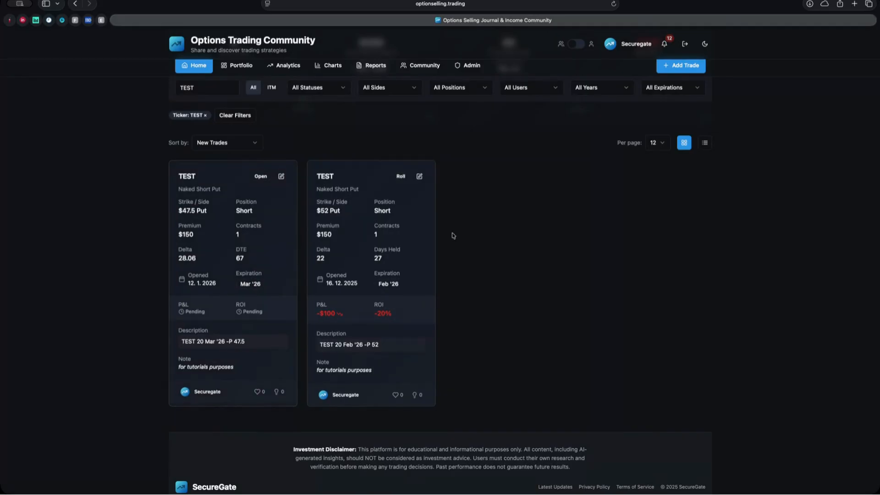
pyautogui.click(576, 44)
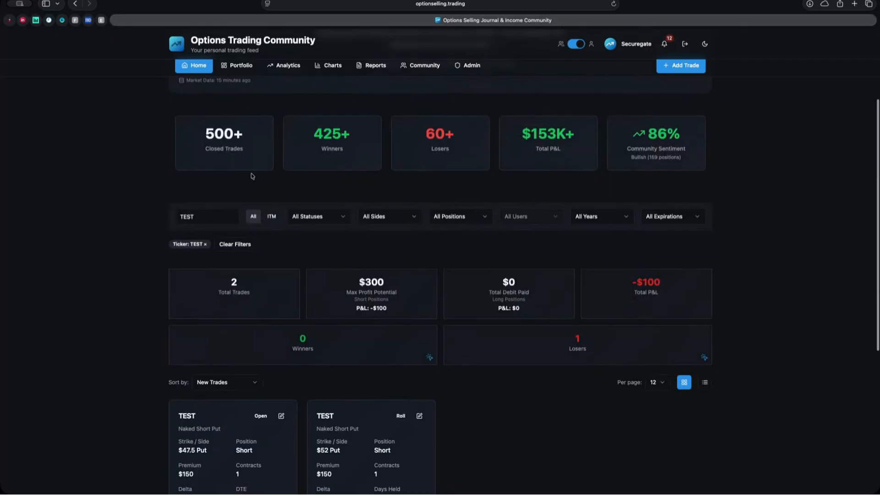
pyautogui.click(345, 276)
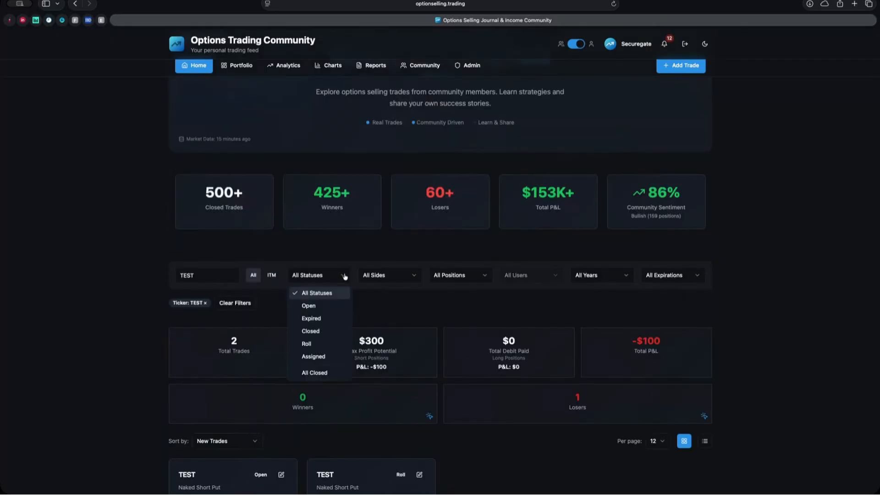
pyautogui.click(316, 345)
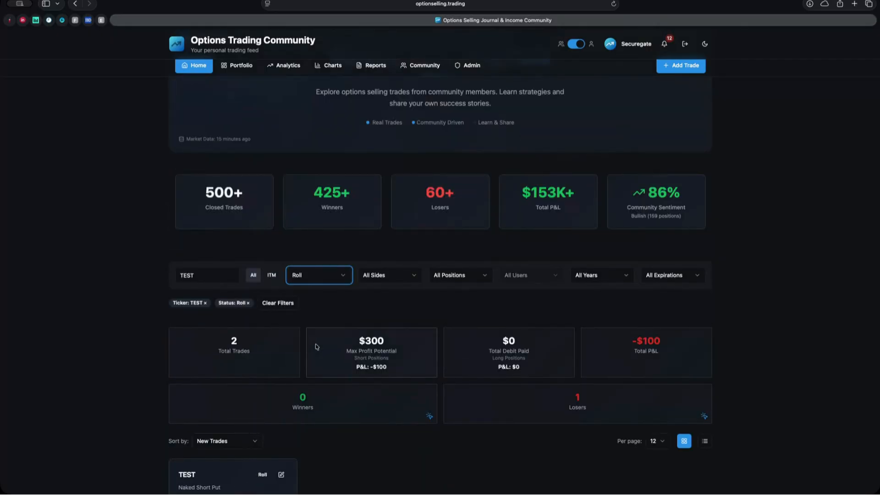
pyautogui.scroll(-2, 316, 346)
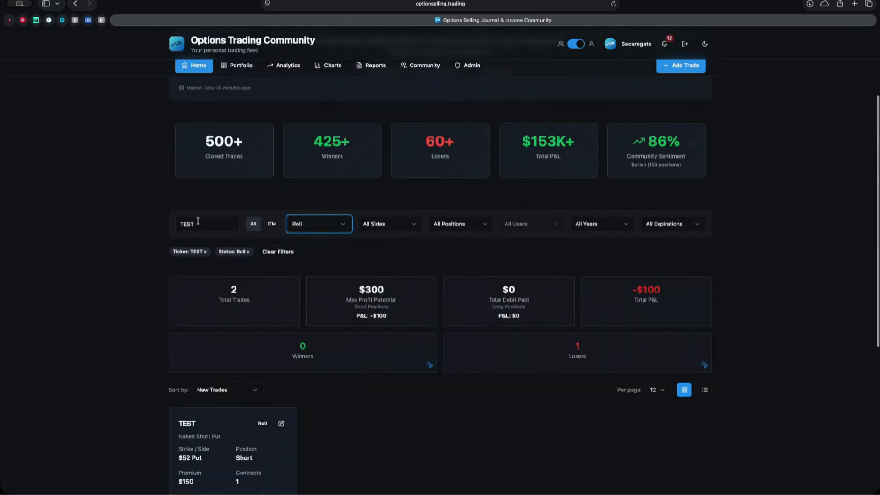
# Step: Clear the TEST ticker filter to list all Roll trades and browse through them
pyautogui.click(205, 252)
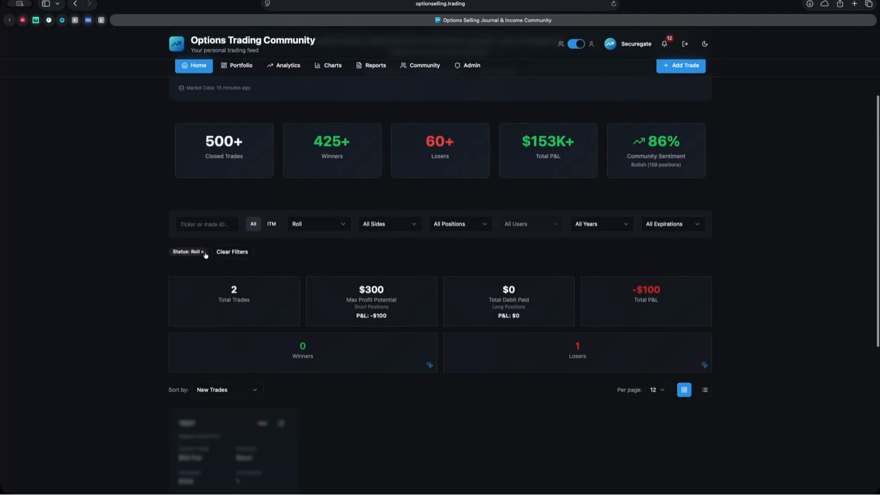
pyautogui.scroll(-5, 205, 253)
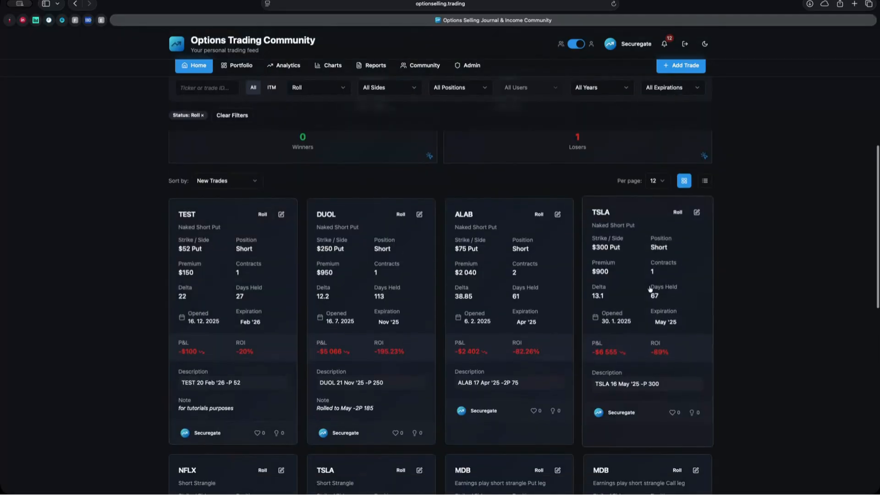
pyautogui.scroll(-4, 648, 283)
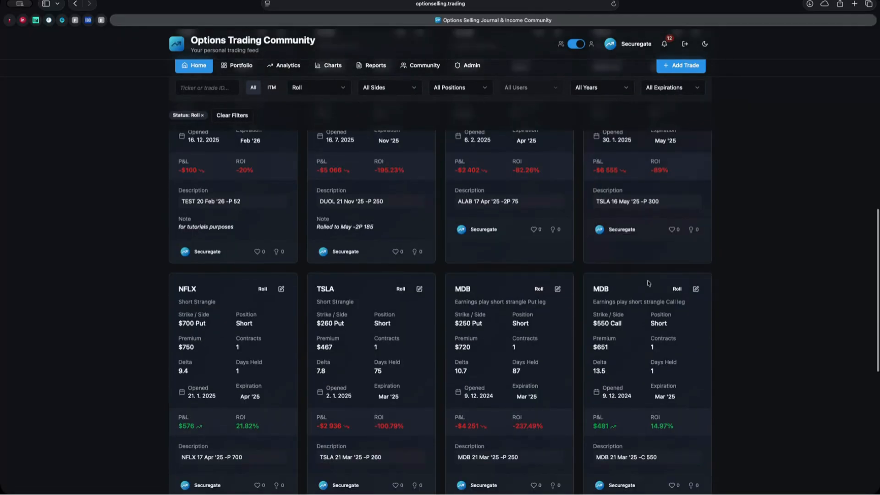
pyautogui.scroll(-4, 641, 259)
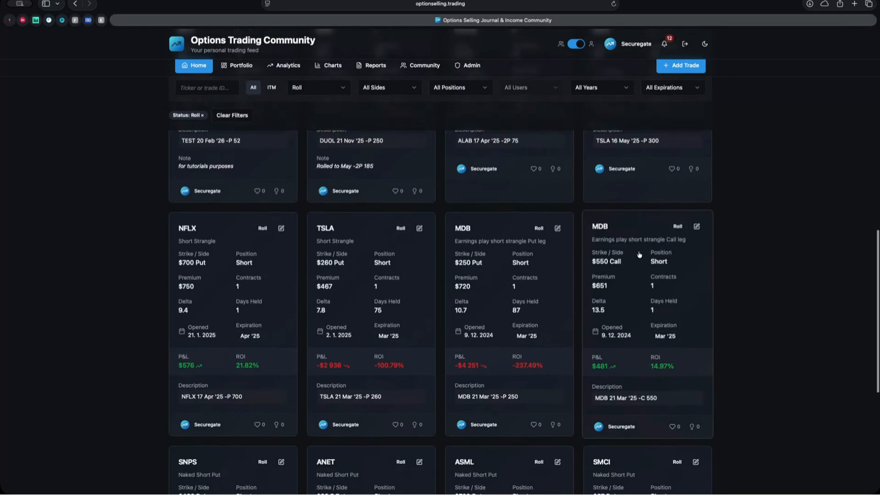
pyautogui.scroll(-3, 639, 255)
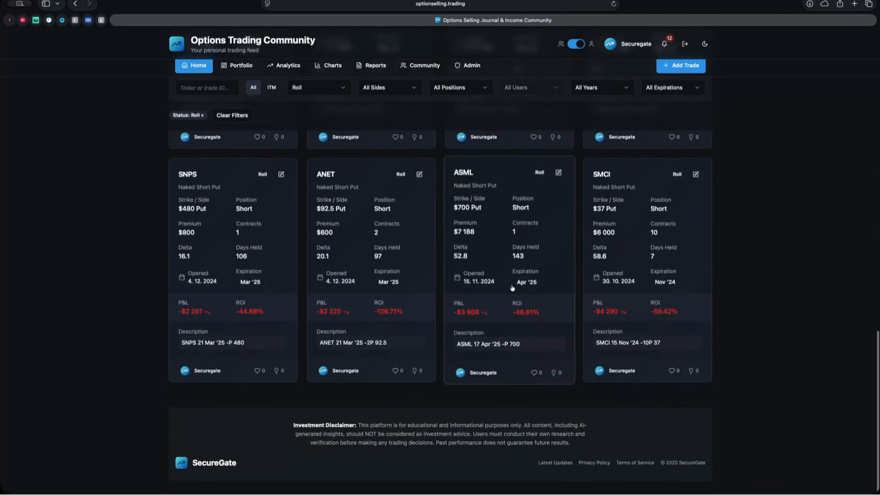
# Step: Open the roll chain for the SMCI $37 naked short put
pyautogui.scroll(1, 593, 268)
pyautogui.click(643, 257)
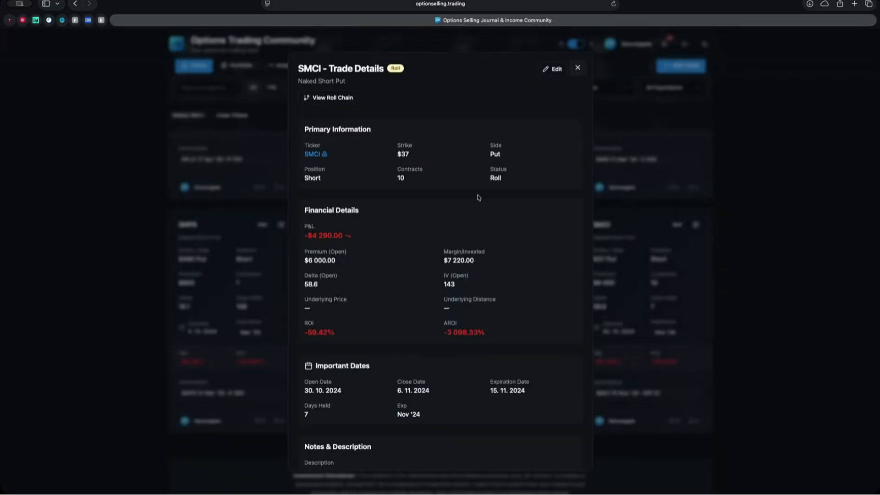
pyautogui.click(338, 98)
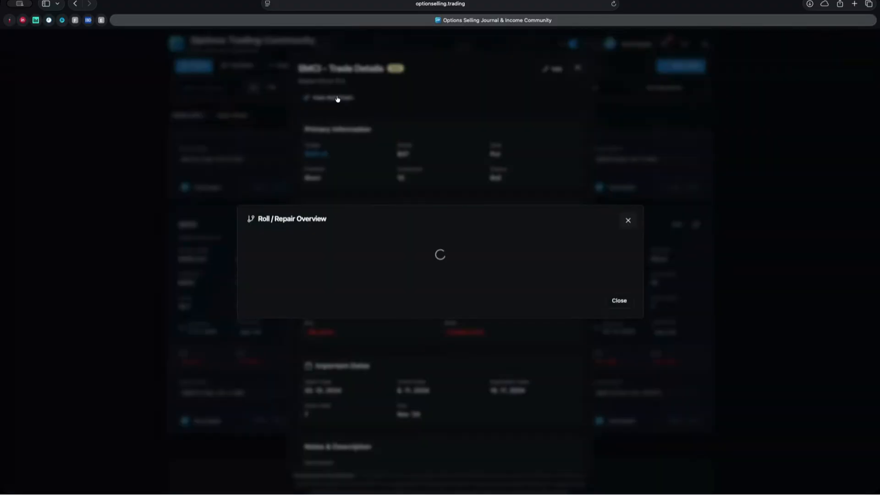